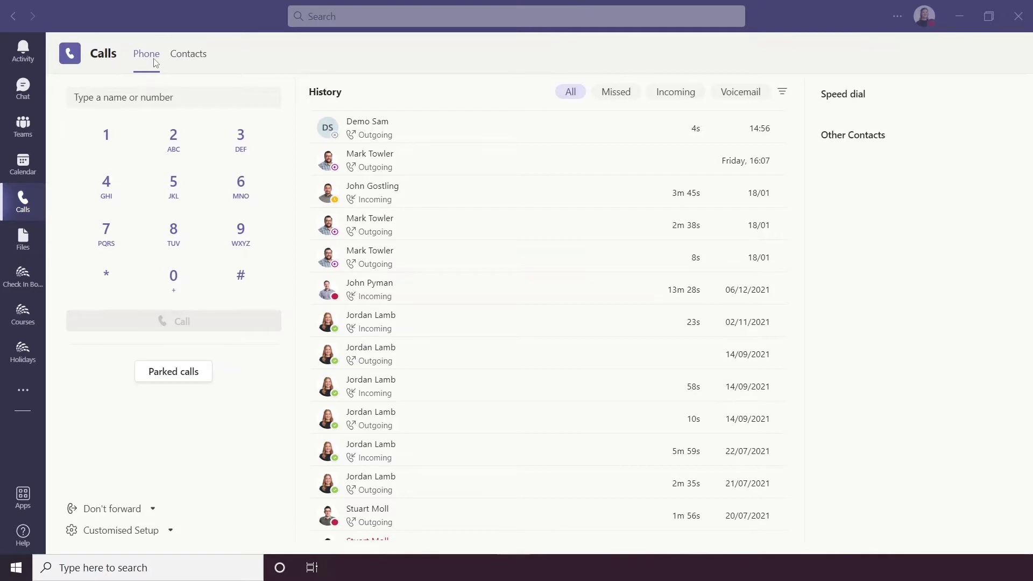
# - Switch the Calls page to the Contacts tab, listing the single saved contact Demo Sam
pyautogui.click(187, 57)
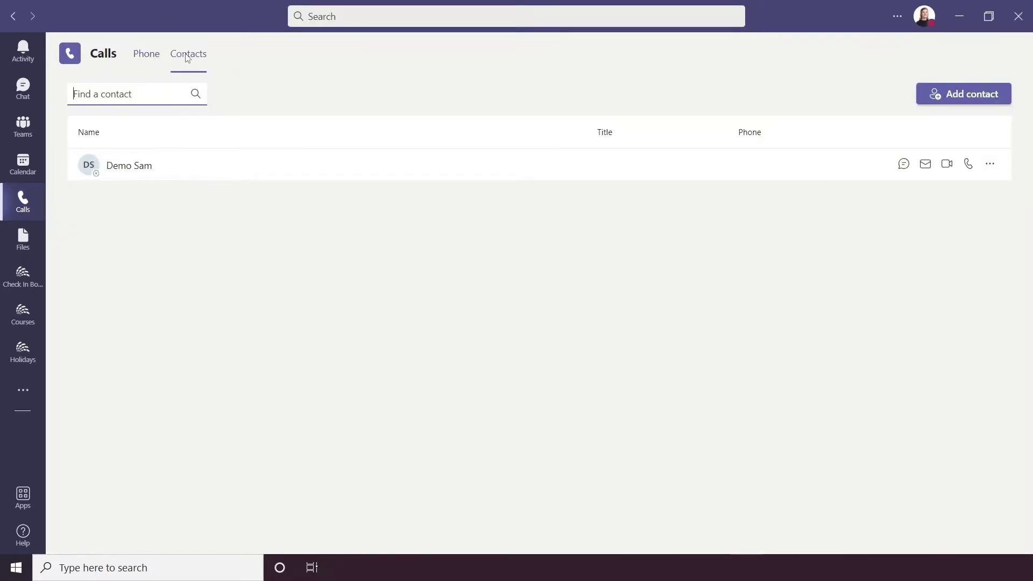
# - Start and cancel Add contact, view Demo Sam's '...' actions, then return to the Phone page
pyautogui.click(972, 93)
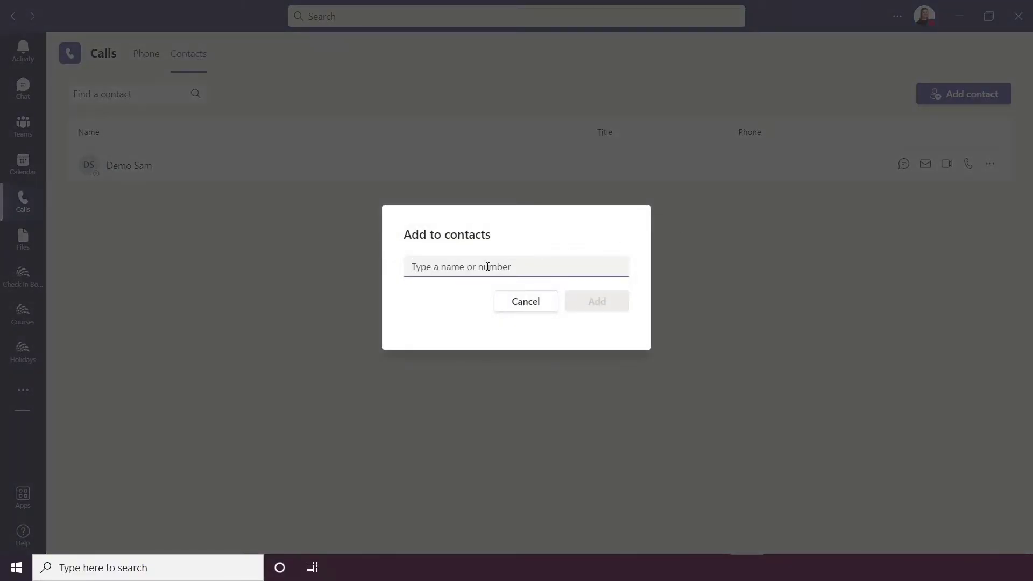
pyautogui.click(522, 302)
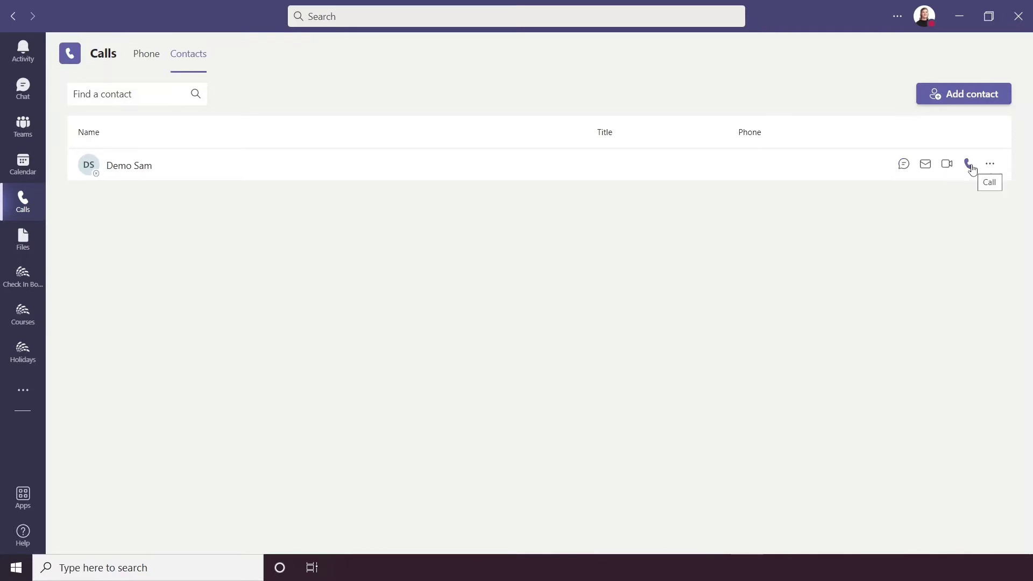
pyautogui.click(991, 164)
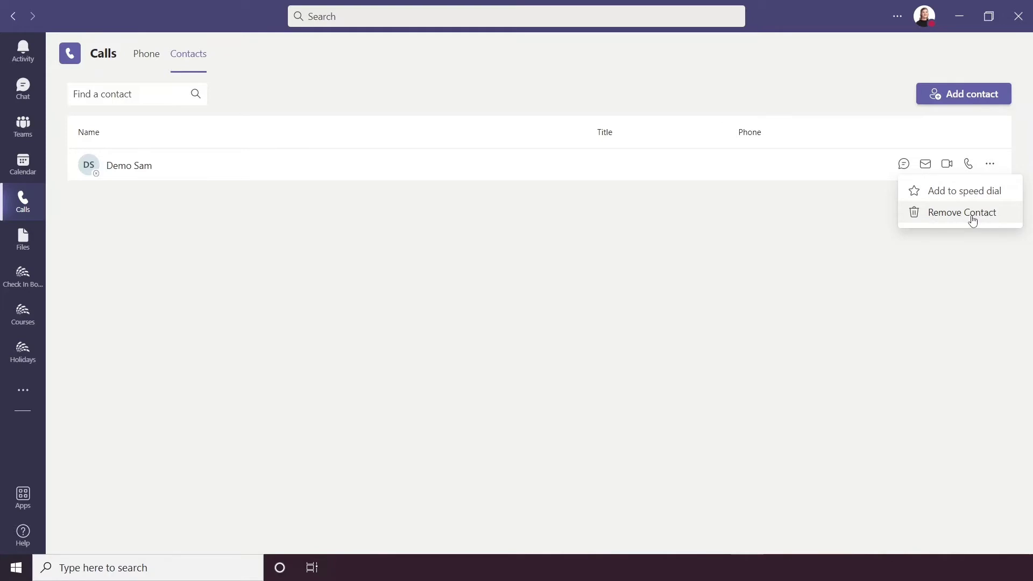
pyautogui.click(155, 63)
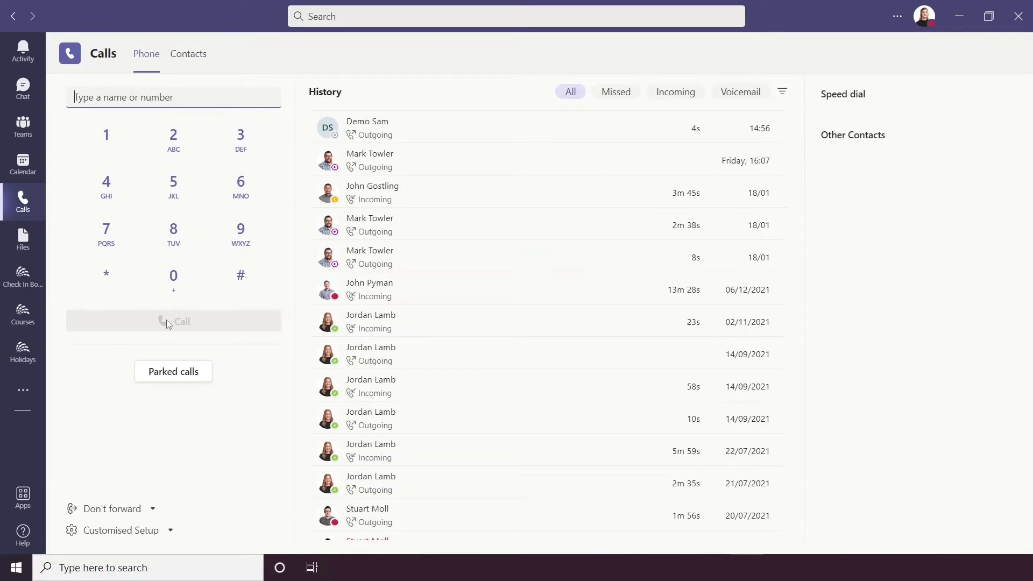
# - Call Demo Sam by entering 'demo sam' in the dial box and choosing the suggestion
pyautogui.click(196, 95)
pyautogui.write('demo sam')
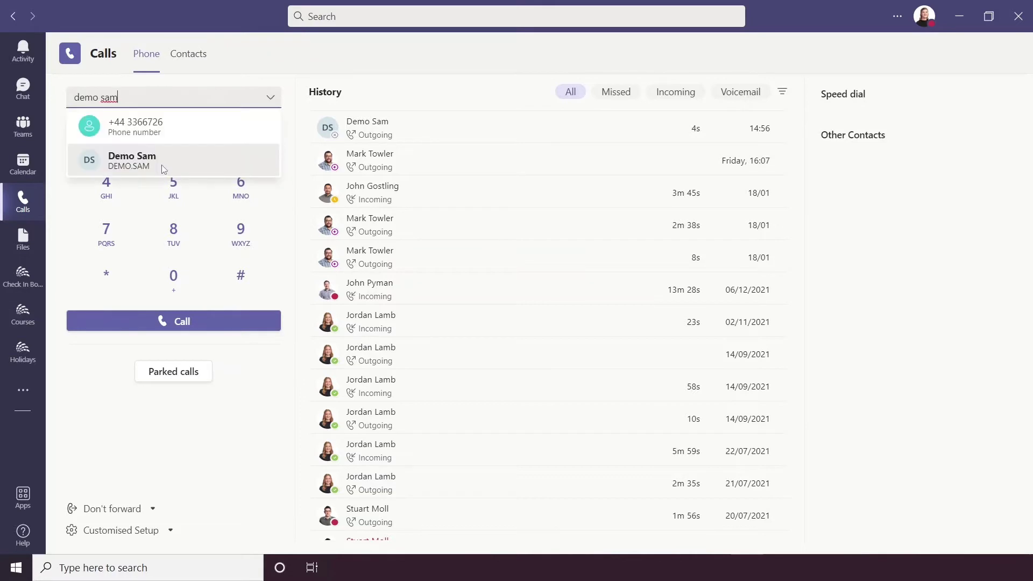
pyautogui.click(162, 165)
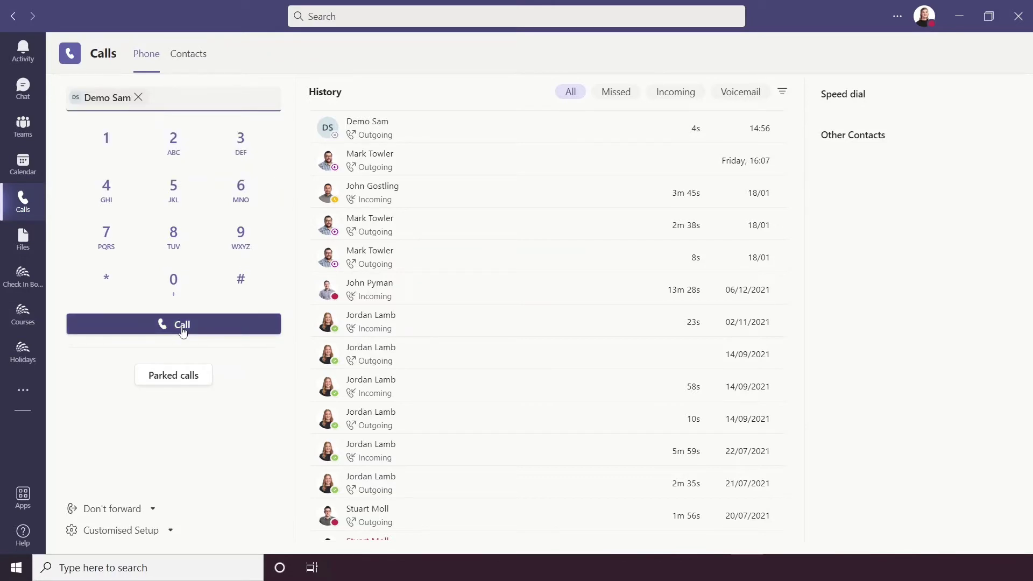
pyautogui.click(182, 327)
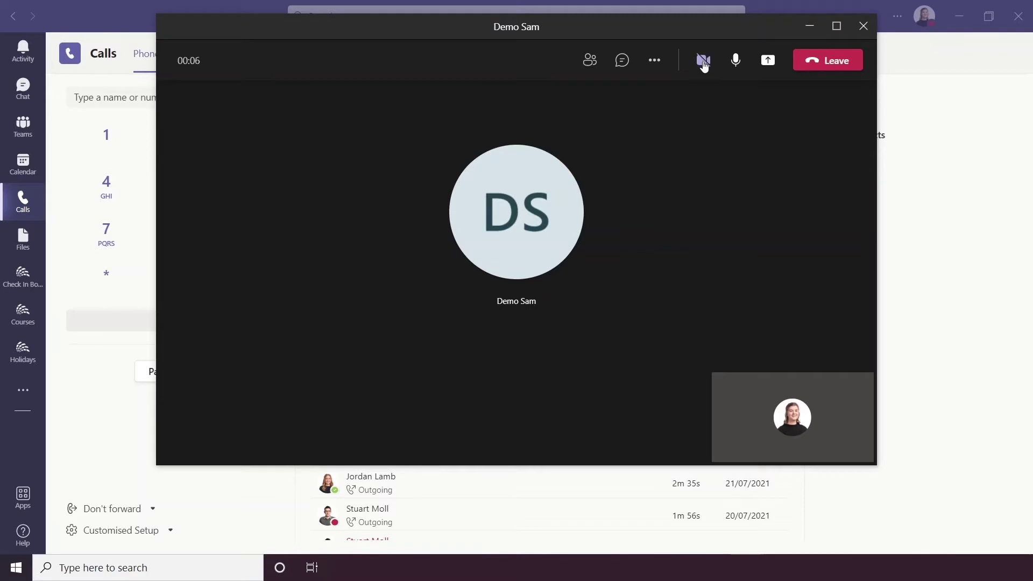
# - Look at the call's More actions menu, then leave the call with Demo Sam
pyautogui.moveTo(704, 64)
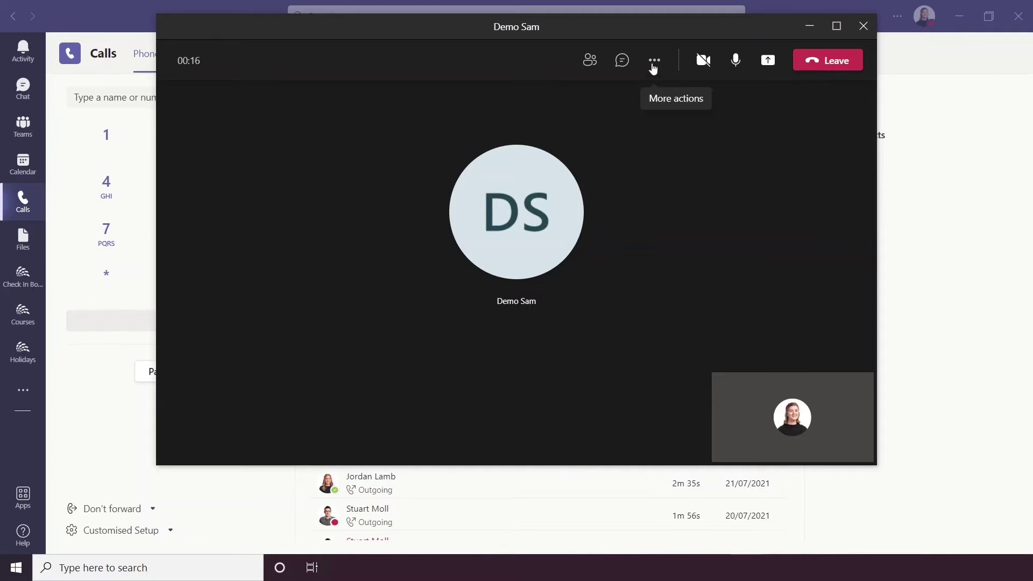
pyautogui.click(653, 67)
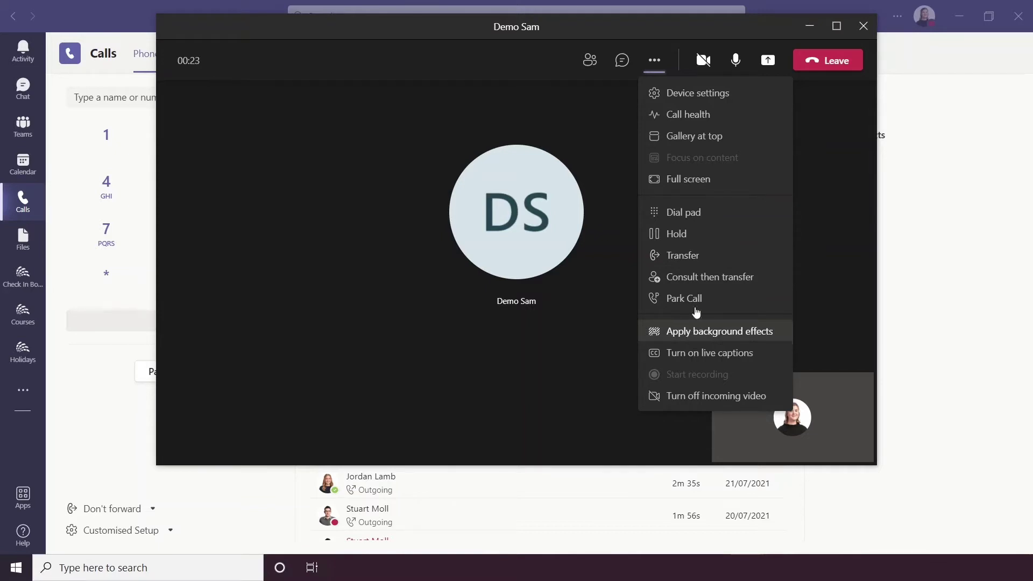
pyautogui.click(819, 164)
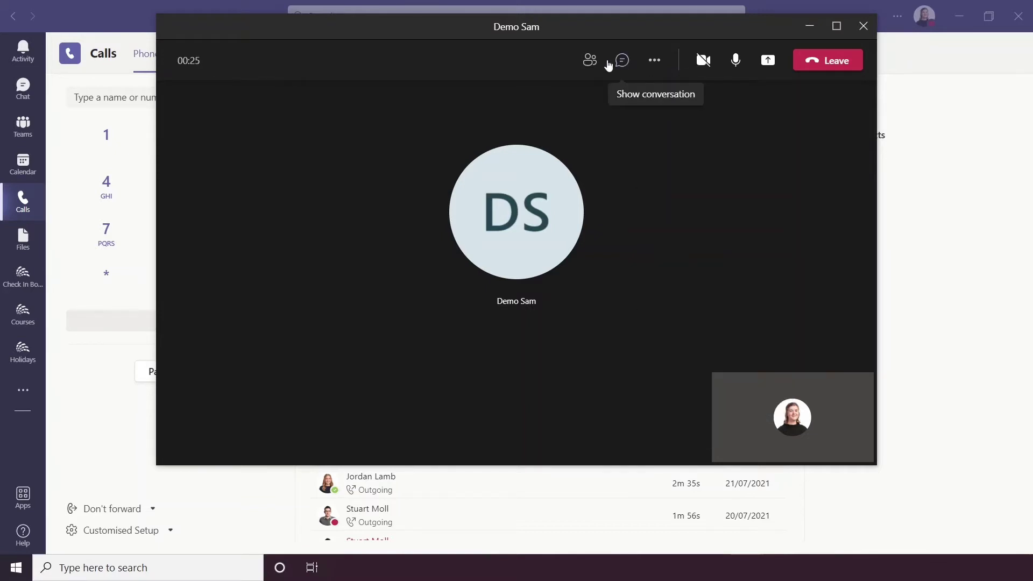
pyautogui.click(826, 67)
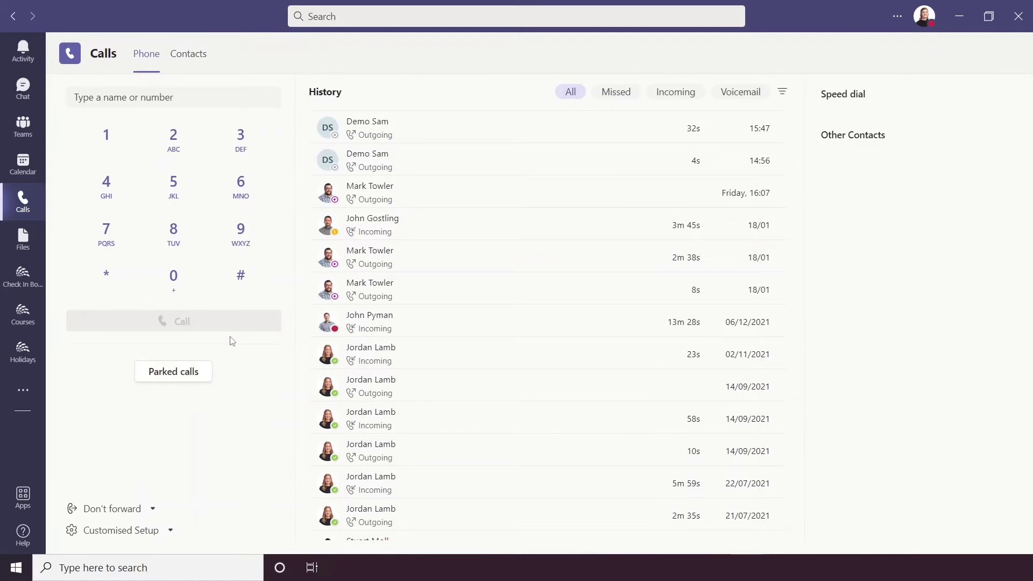
# - Check and dismiss Parked calls, then open More Settings from the Don't forward dropdown
pyautogui.click(197, 378)
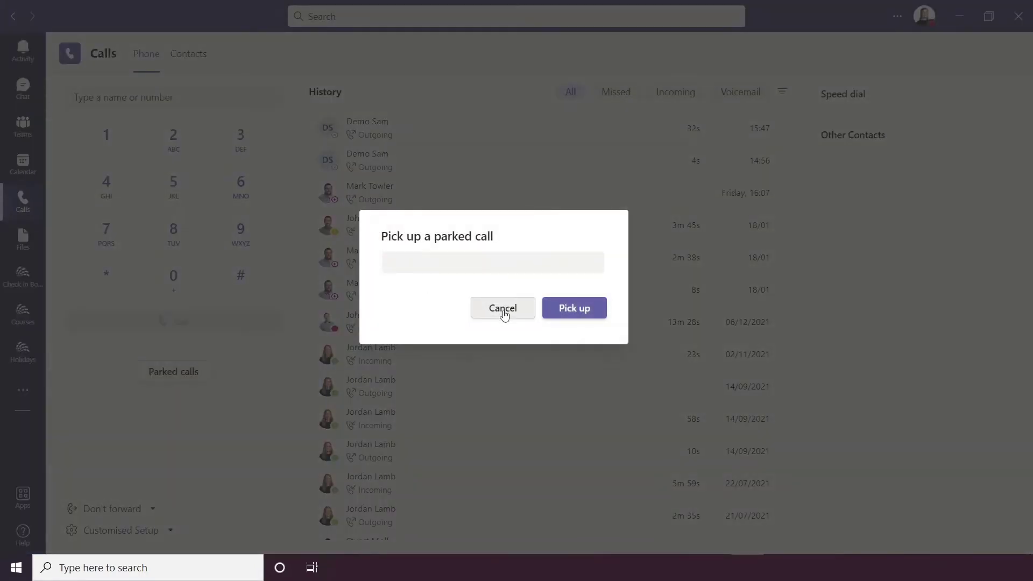
pyautogui.click(503, 312)
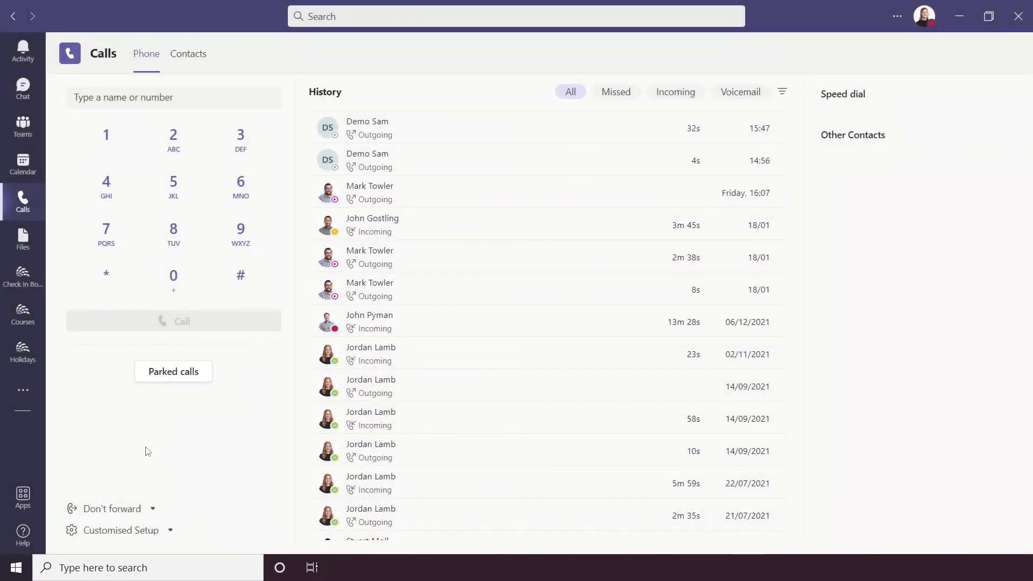
pyautogui.click(154, 509)
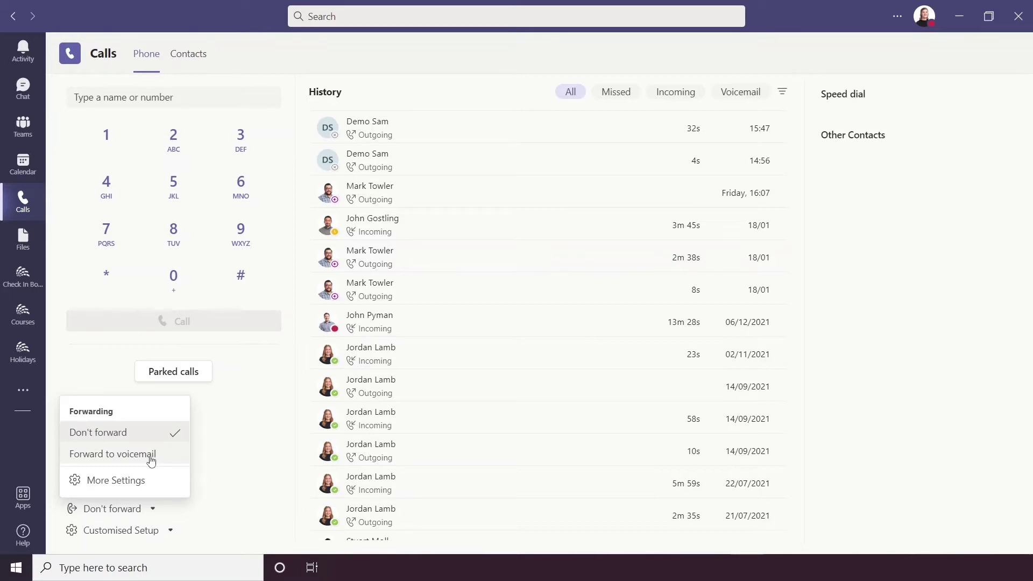
pyautogui.click(137, 482)
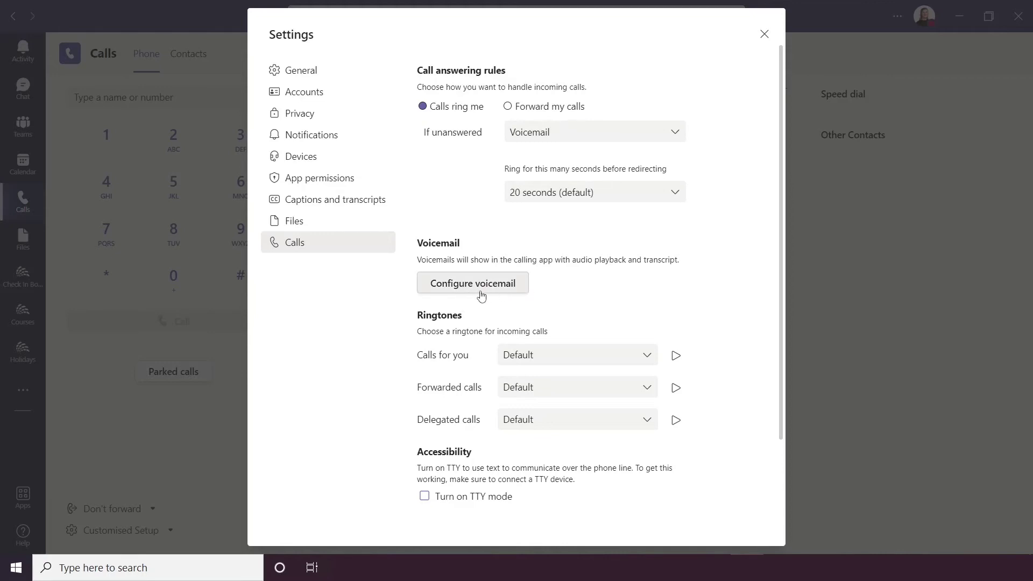
# - Scroll through the Calls settings, close Settings, and expand the Customised Setup audio device menu
pyautogui.scroll(-2, 482, 355)
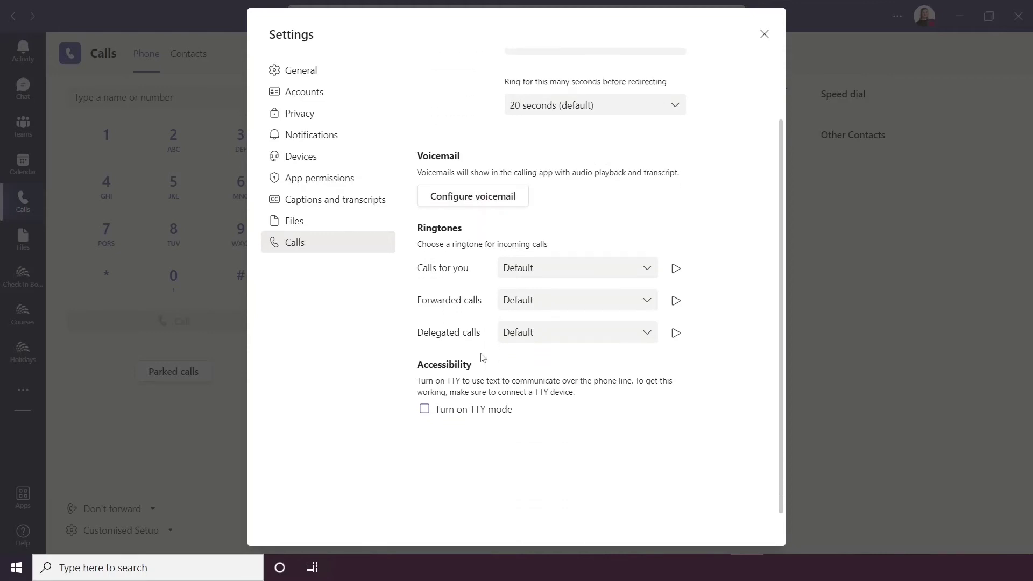
pyautogui.scroll(2, 755, 49)
pyautogui.click(764, 33)
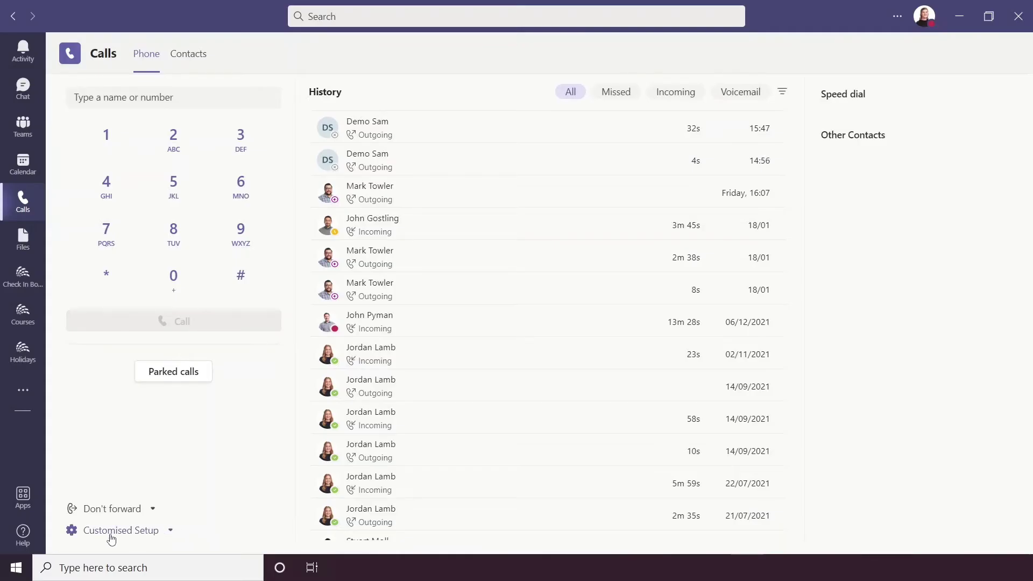
pyautogui.click(158, 533)
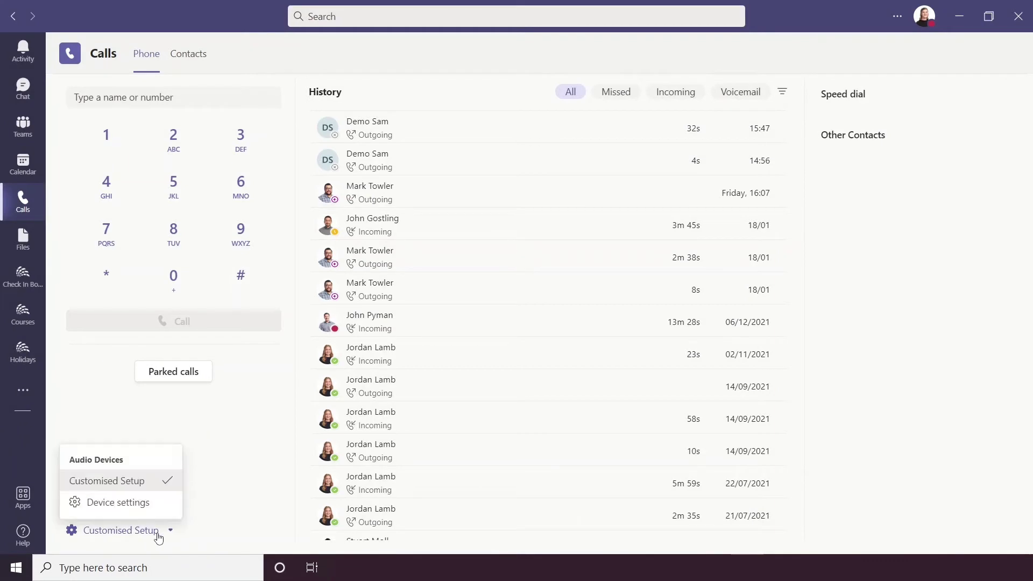
# - Open Device settings from the audio devices menu, review the Devices page, and close it
pyautogui.click(146, 507)
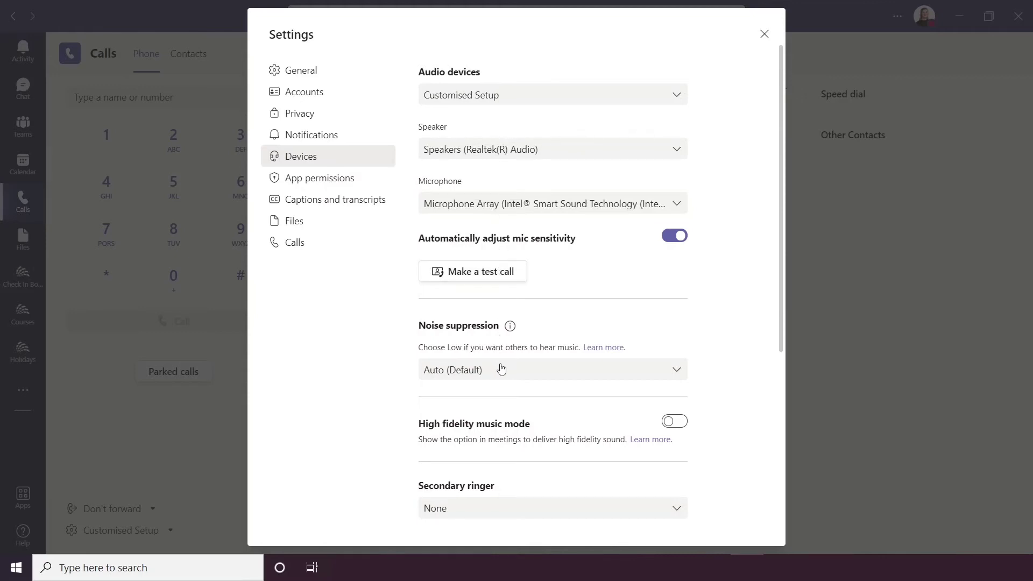
pyautogui.click(764, 35)
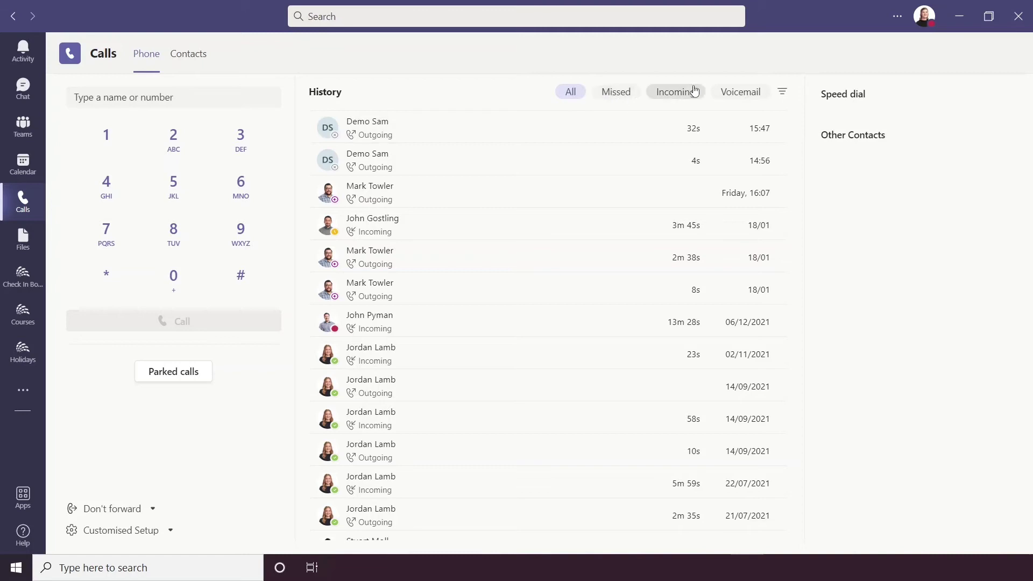
pyautogui.click(783, 94)
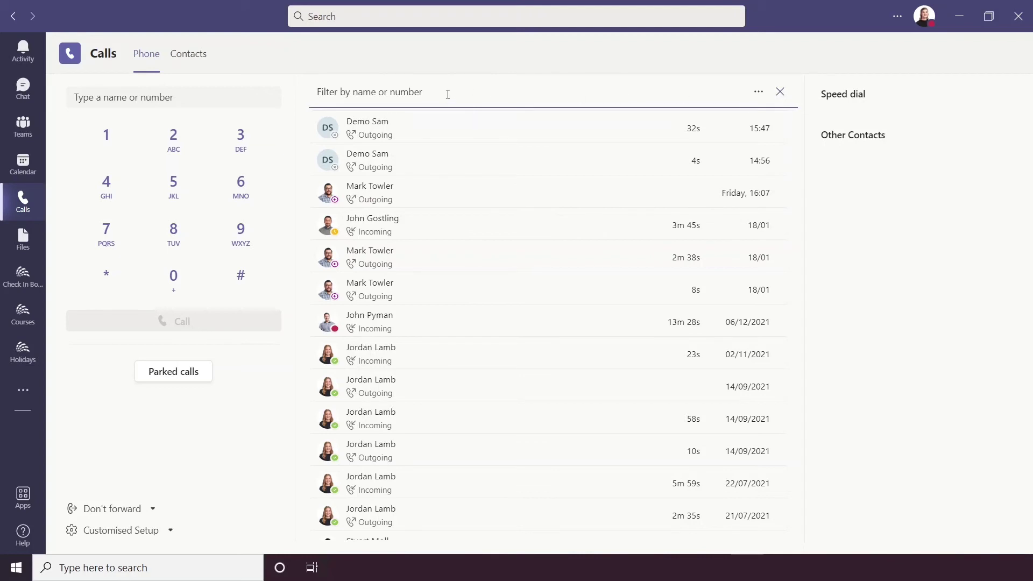
pyautogui.click(759, 93)
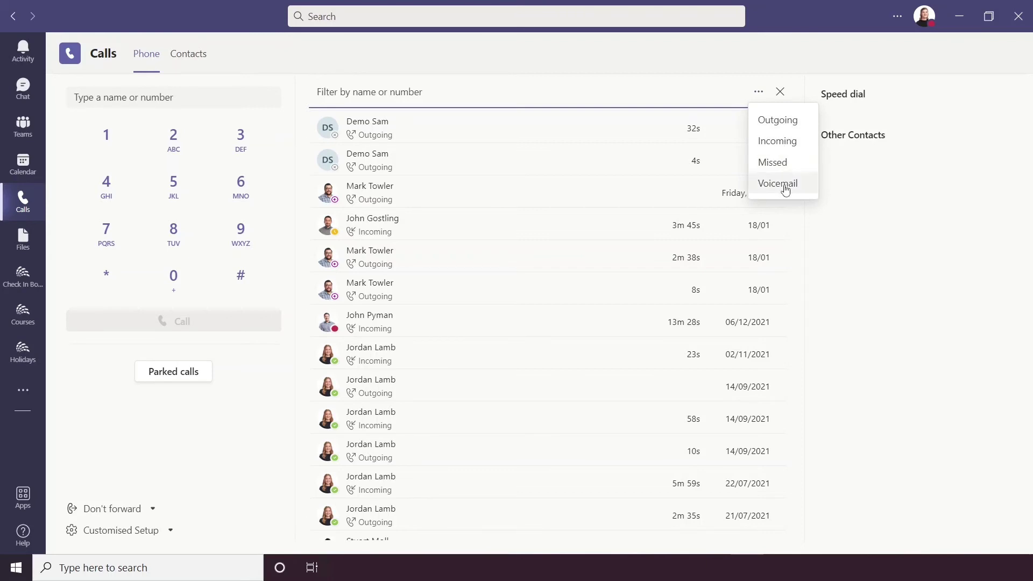
pyautogui.click(780, 91)
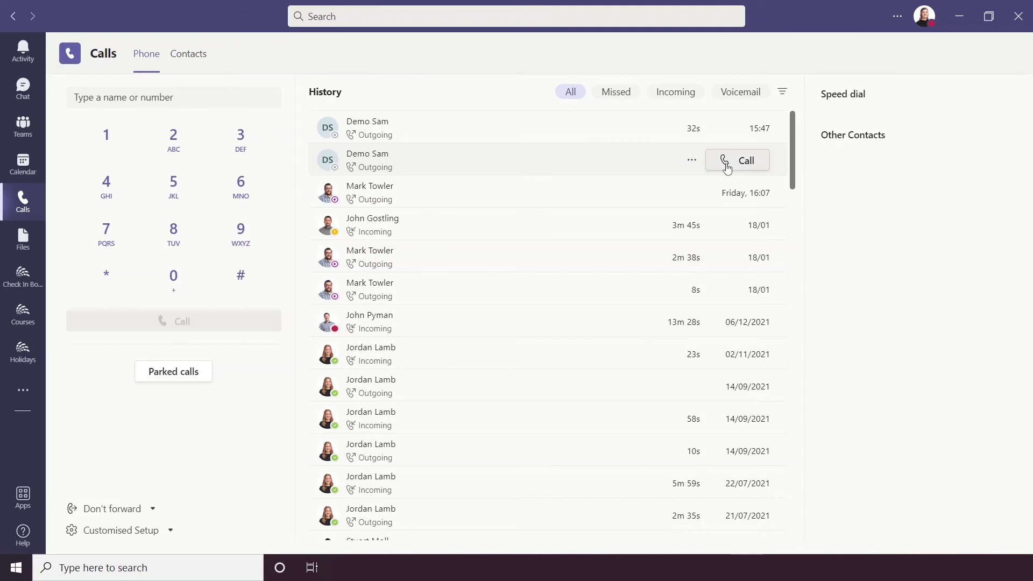
pyautogui.click(691, 161)
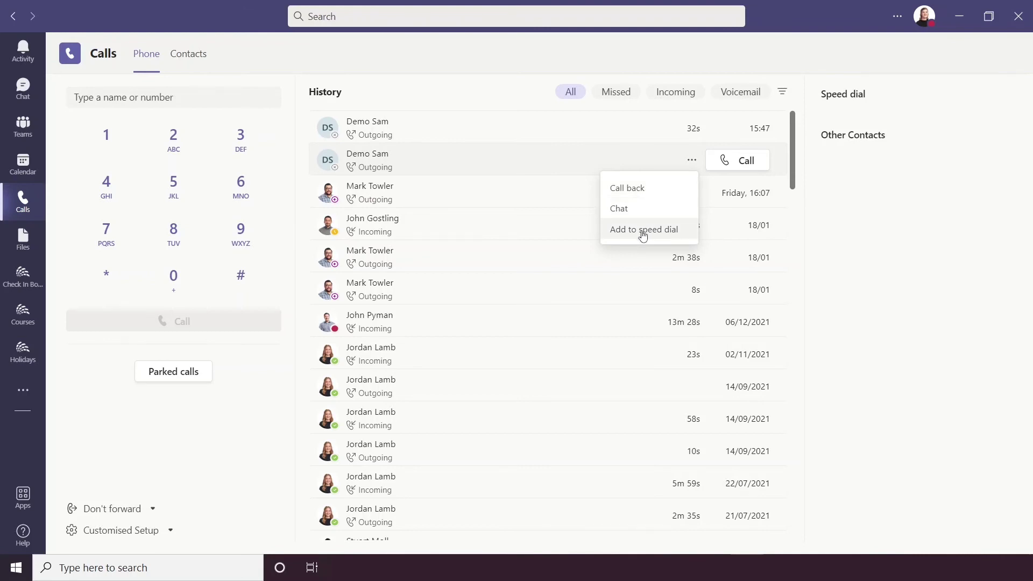
pyautogui.click(835, 221)
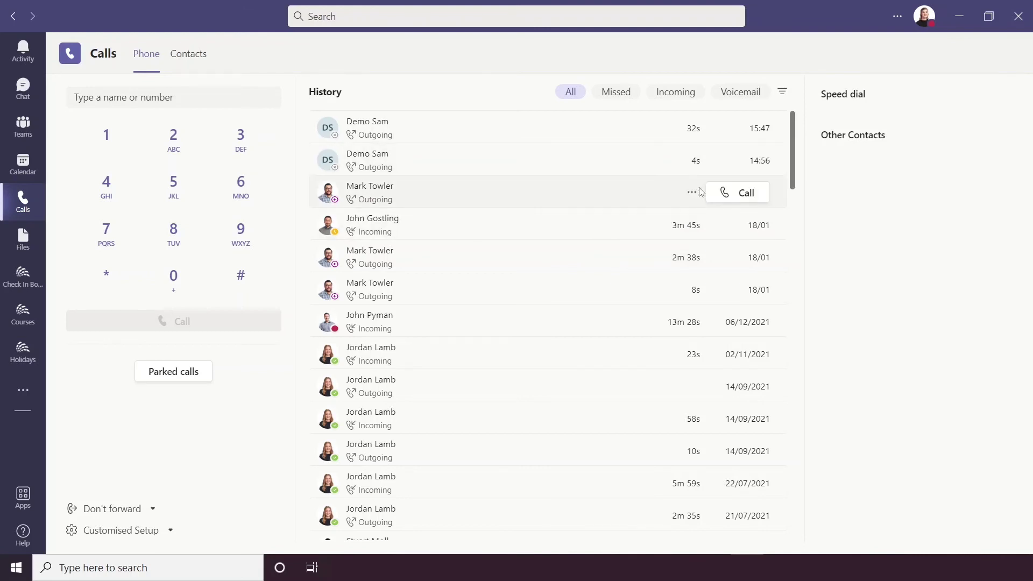
pyautogui.click(691, 193)
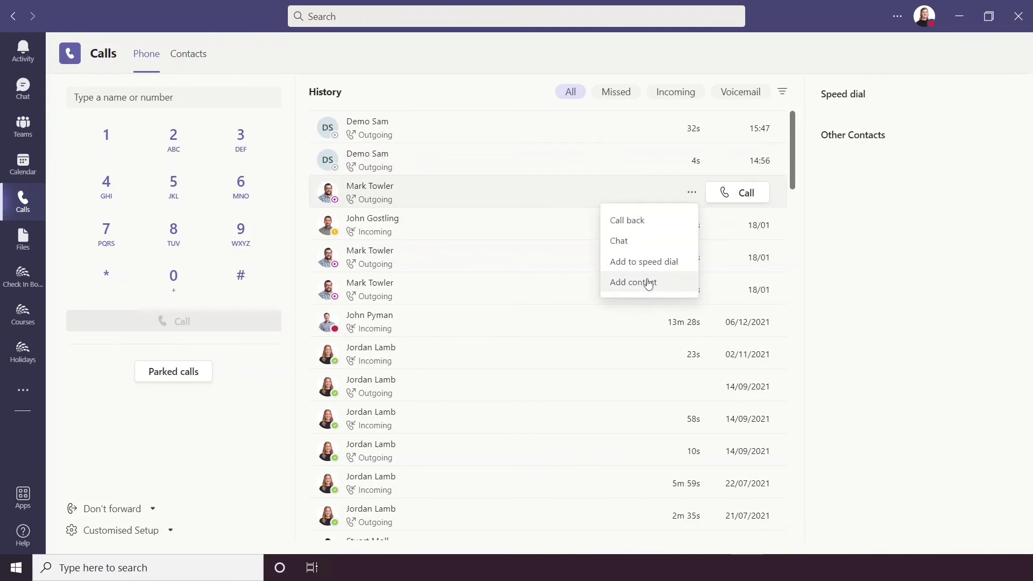
pyautogui.click(858, 220)
pyautogui.click(690, 128)
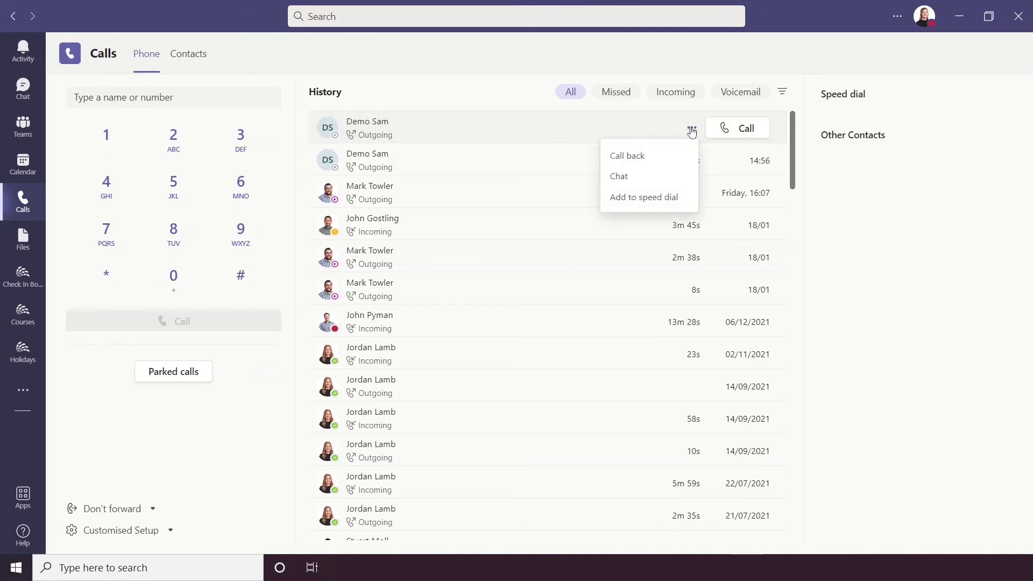
pyautogui.click(664, 198)
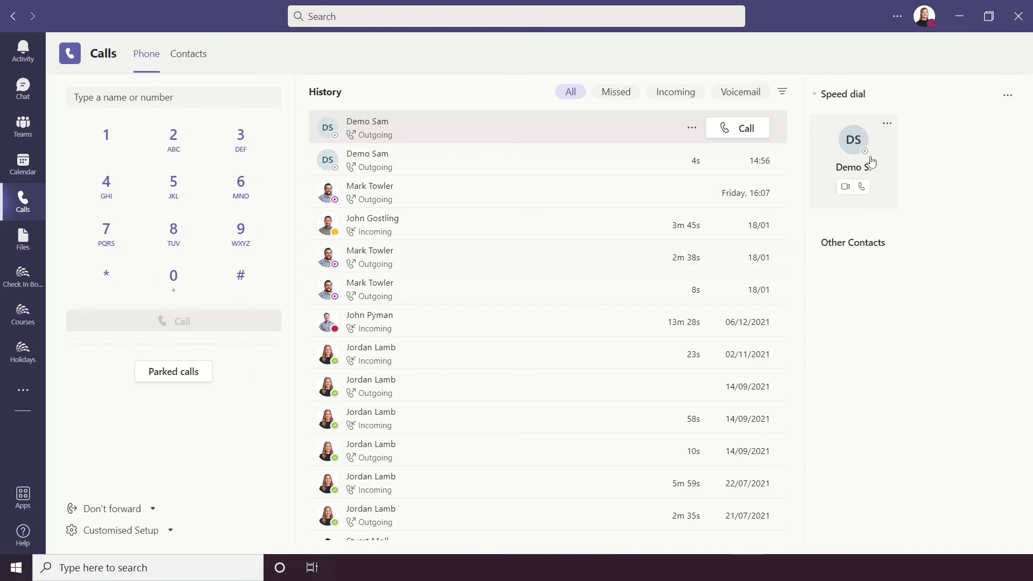
# - Open the Demo Sam speed-dial card's options and close them without removing the contact
pyautogui.click(886, 127)
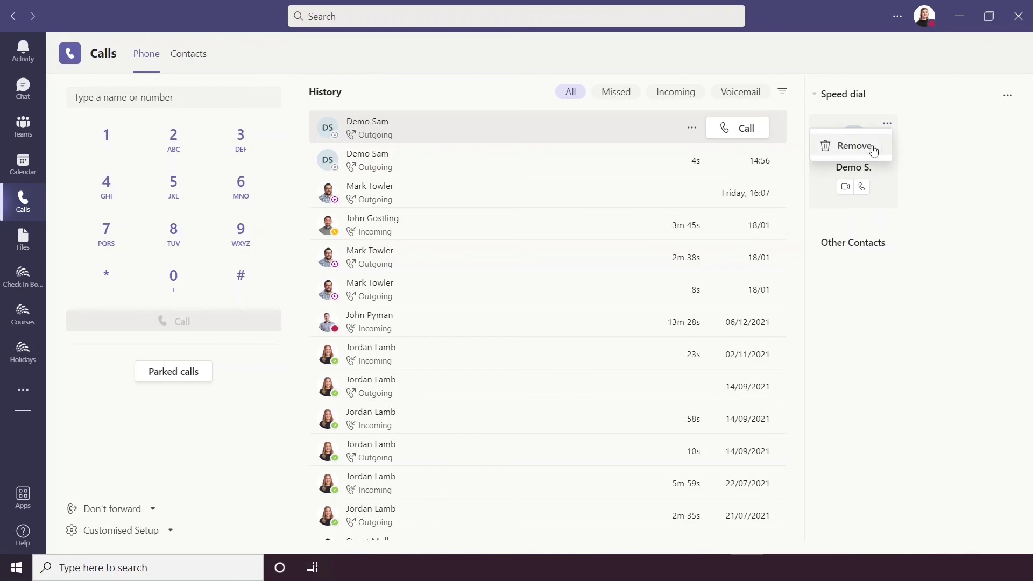
pyautogui.click(872, 146)
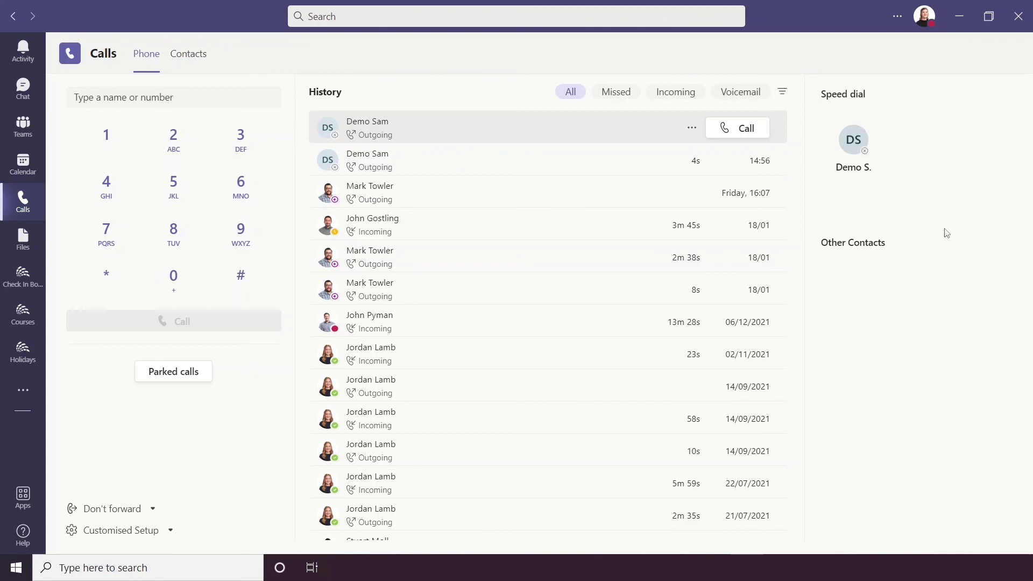